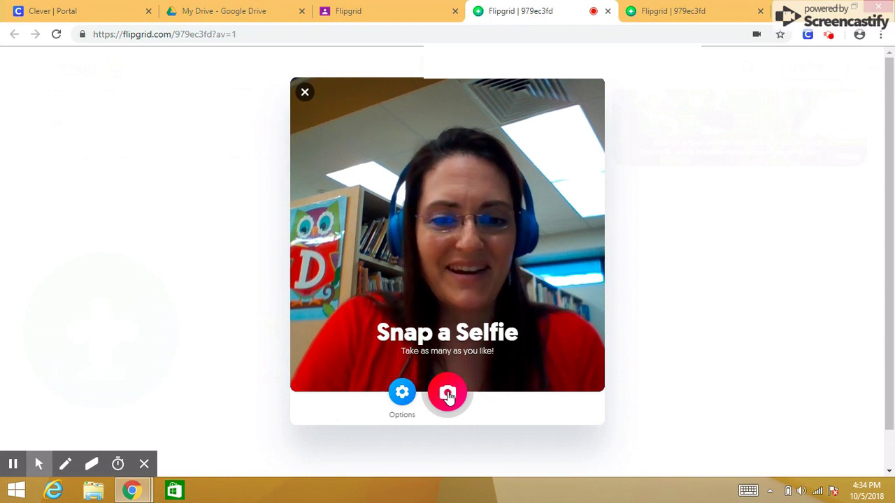
left_click(448, 395)
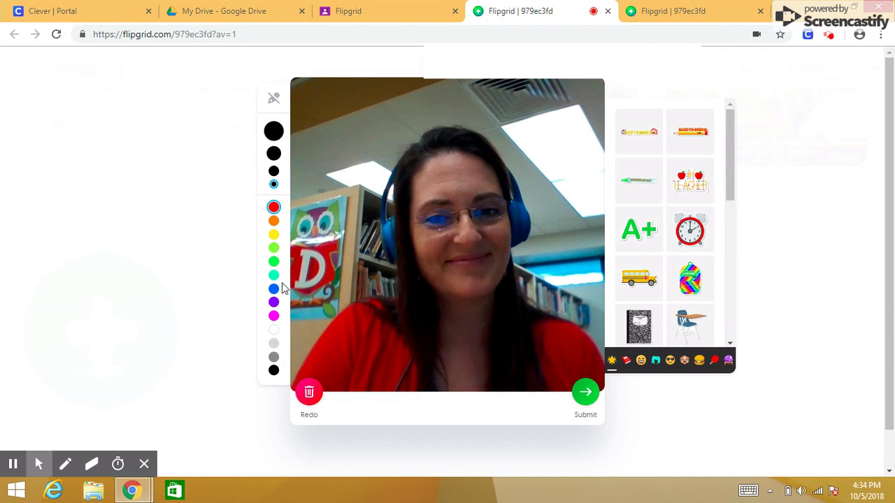
left_click(274, 315)
mouse_move(326, 320)
left_mouse_down()
mouse_move(315, 316)
mouse_move(308, 337)
mouse_move(325, 352)
mouse_move(314, 317)
mouse_move(374, 299)
mouse_move(322, 213)
mouse_move(326, 163)
mouse_move(337, 183)
left_mouse_up()
left_click(274, 206)
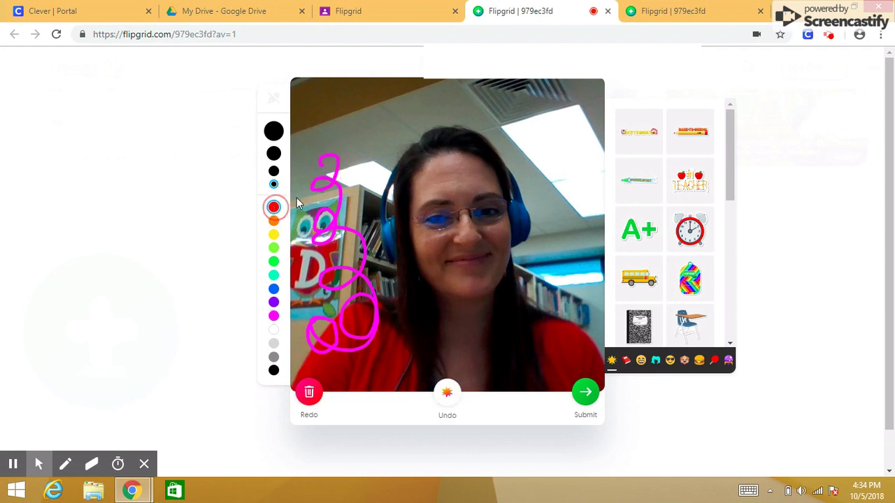
mouse_move(339, 133)
left_mouse_down()
mouse_move(323, 168)
mouse_move(334, 231)
mouse_move(328, 280)
mouse_move(354, 314)
left_mouse_up()
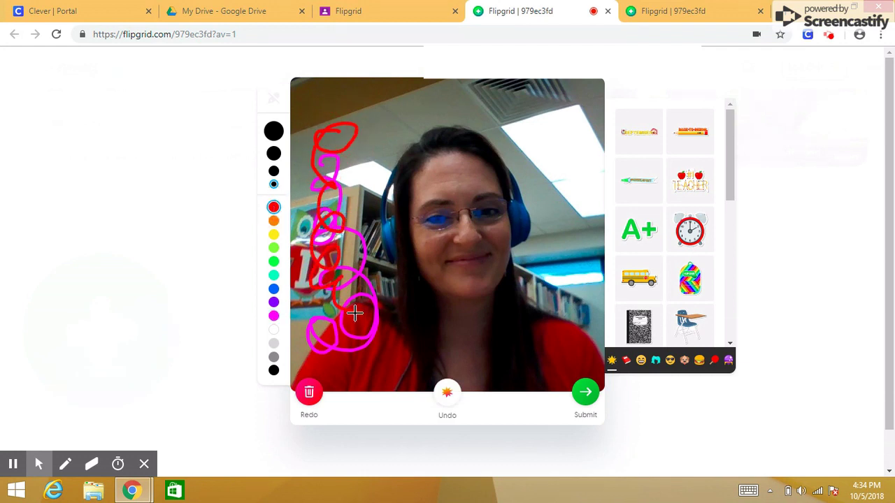
left_click(308, 393)
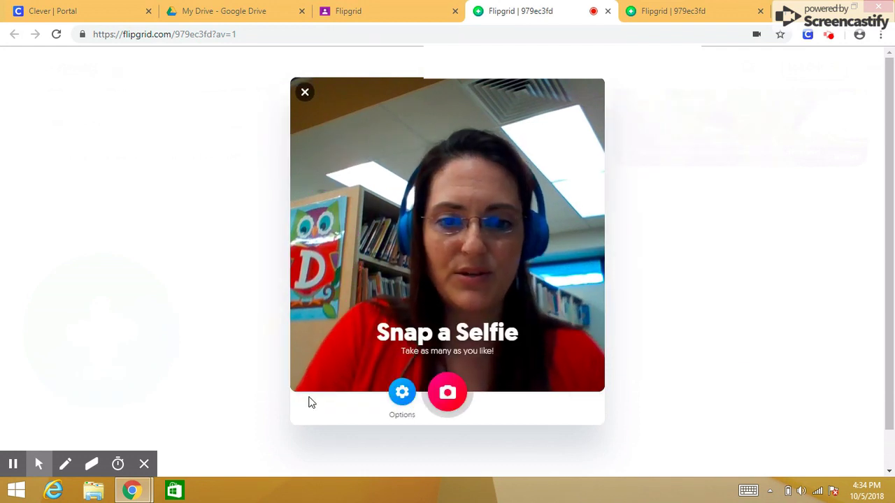
Snap a new selfie and add a shrunken, counter-clockwise-tilted A+ sticker in its lower-left corner.
left_click(448, 396)
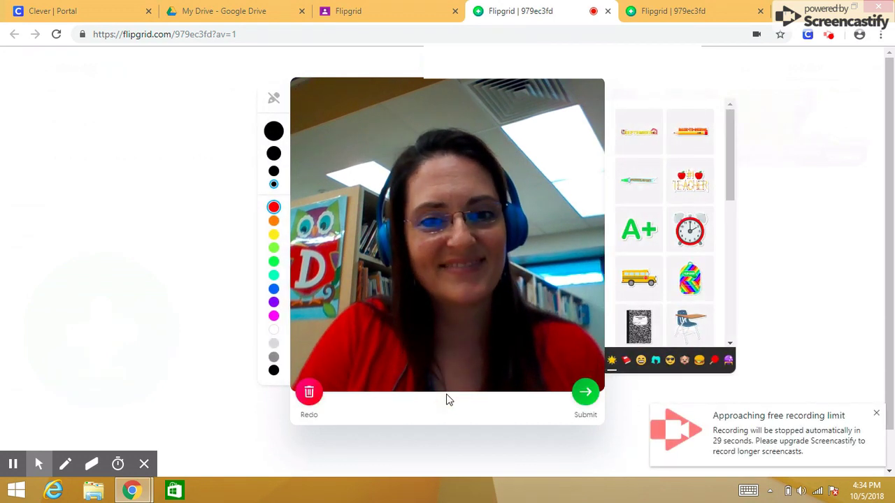
left_click(633, 232)
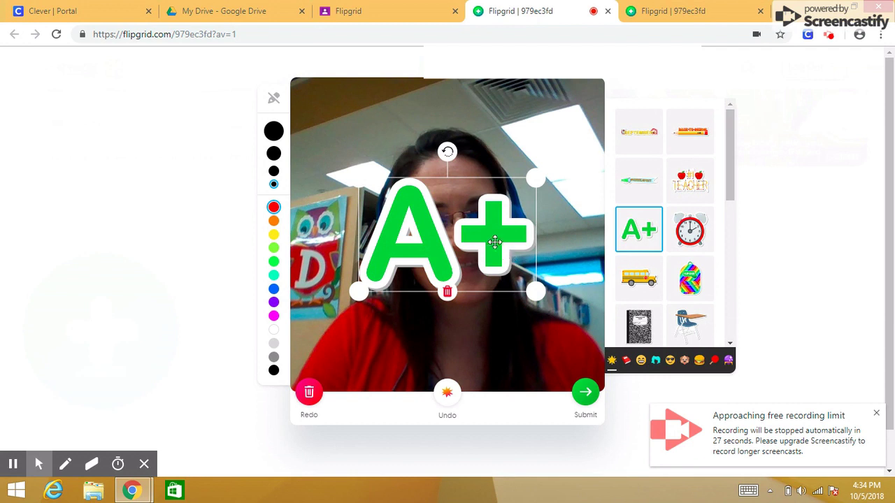
left_click_drag(494, 242, 524, 312)
left_click_drag(566, 246, 525, 283)
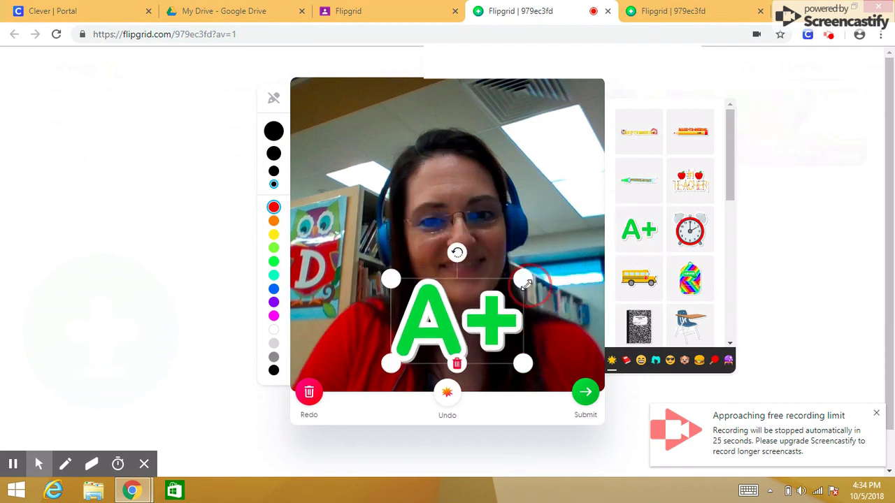
left_click_drag(455, 253, 431, 263)
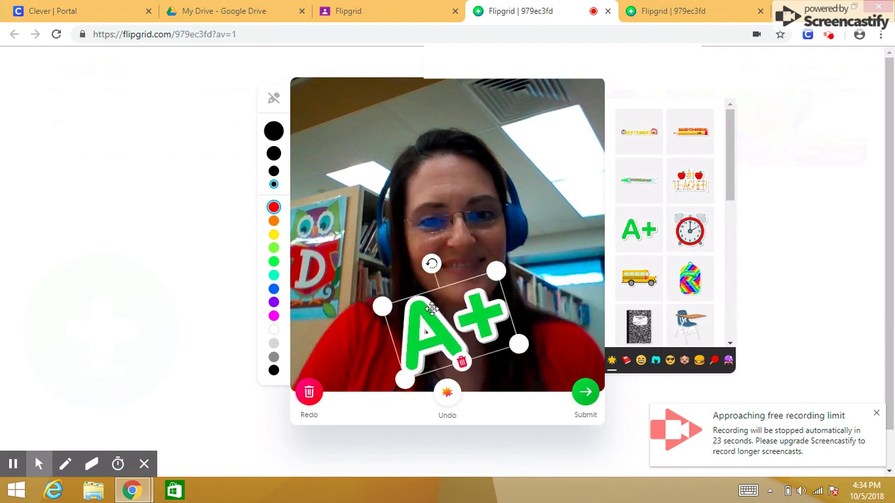
left_click_drag(432, 308, 338, 316)
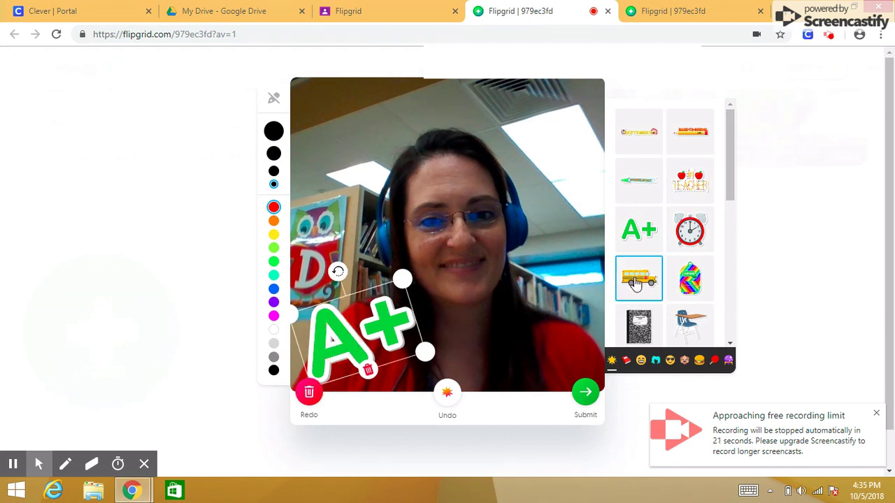
mouse_move(728, 163)
left_mouse_down()
mouse_move(735, 275)
mouse_move(723, 314)
left_mouse_up()
left_click(714, 359)
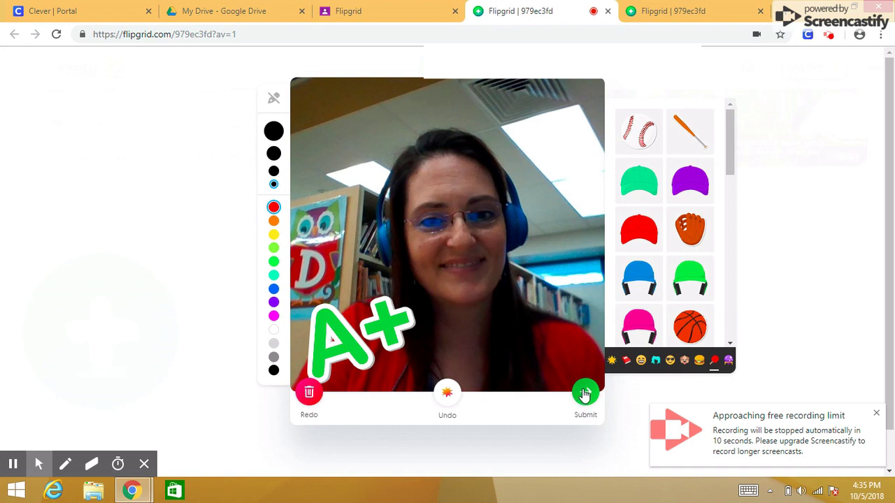
Submit the A+ selfie video response and finish back on the topic grid.
left_click(584, 393)
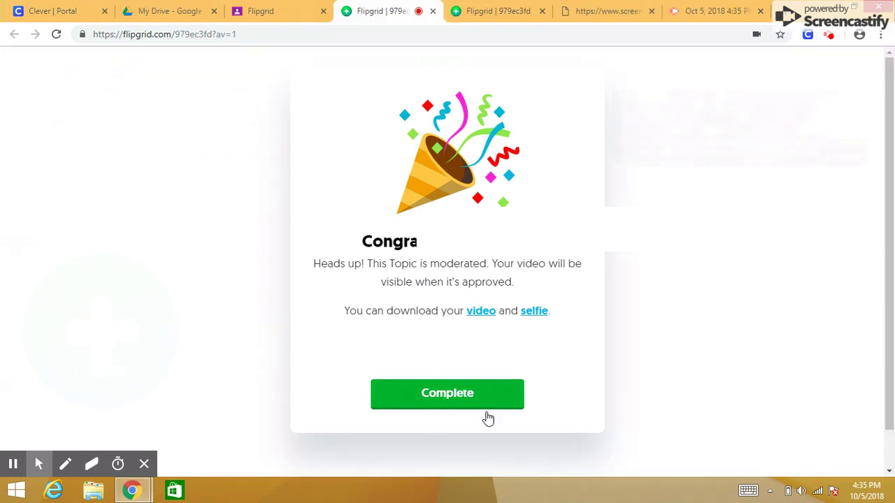
left_click(456, 395)
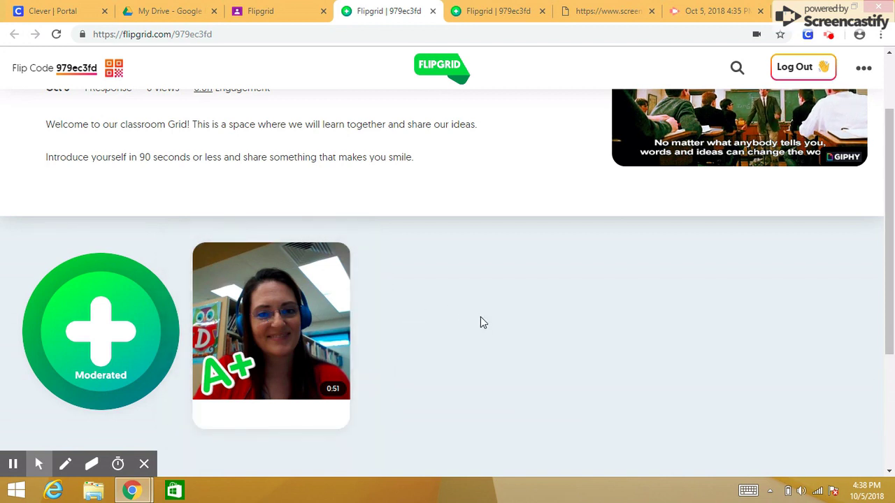
Open the posted response, pause it, skip ahead, lower the volume, and like it.
left_click(267, 339)
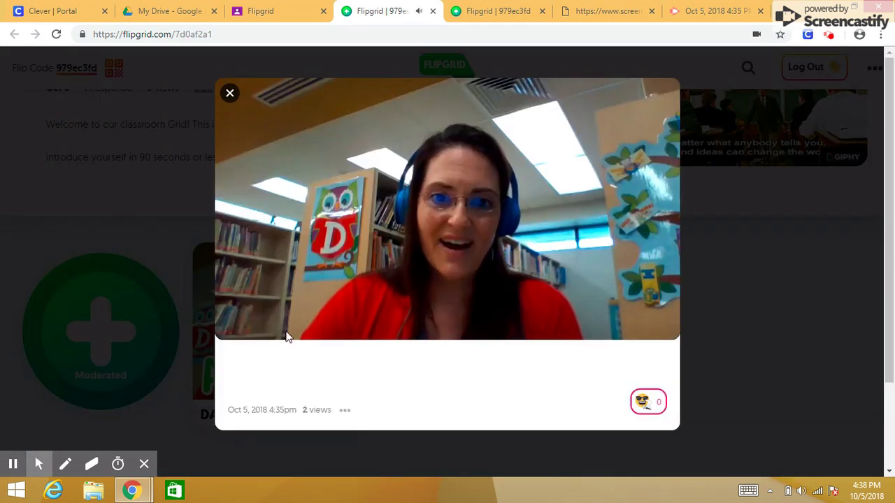
left_click(232, 312)
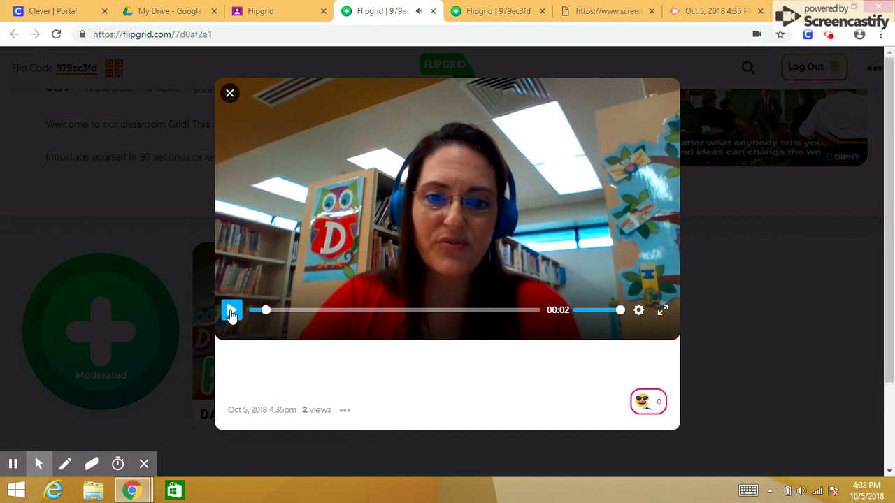
left_click_drag(266, 311, 377, 309)
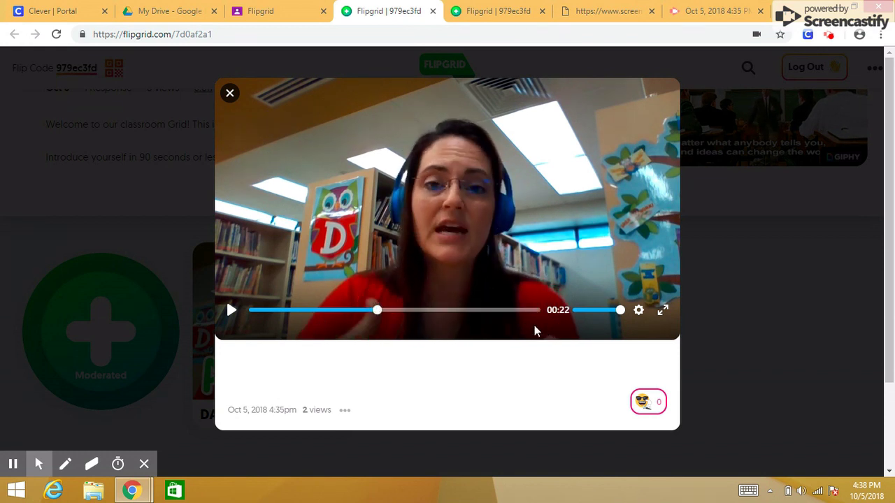
left_click_drag(622, 313, 595, 314)
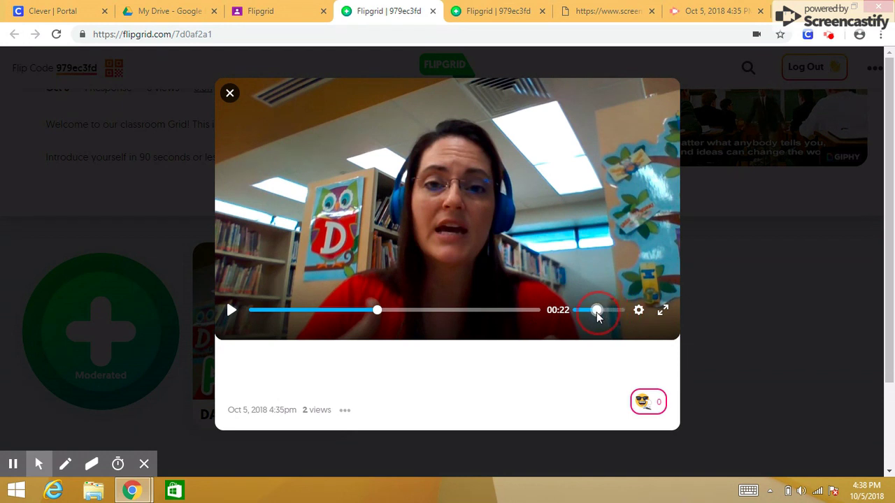
left_click(648, 407)
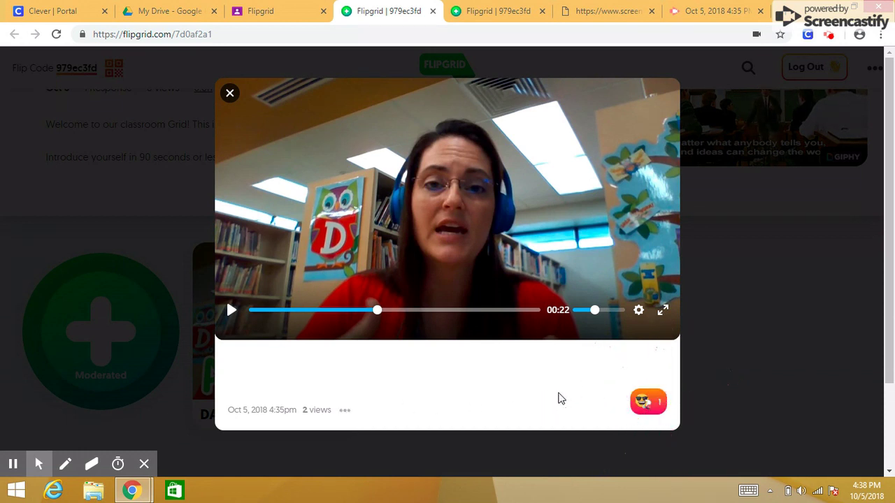
Dismiss the report option and rewind the response to about 00:14 to replay it.
left_click(345, 411)
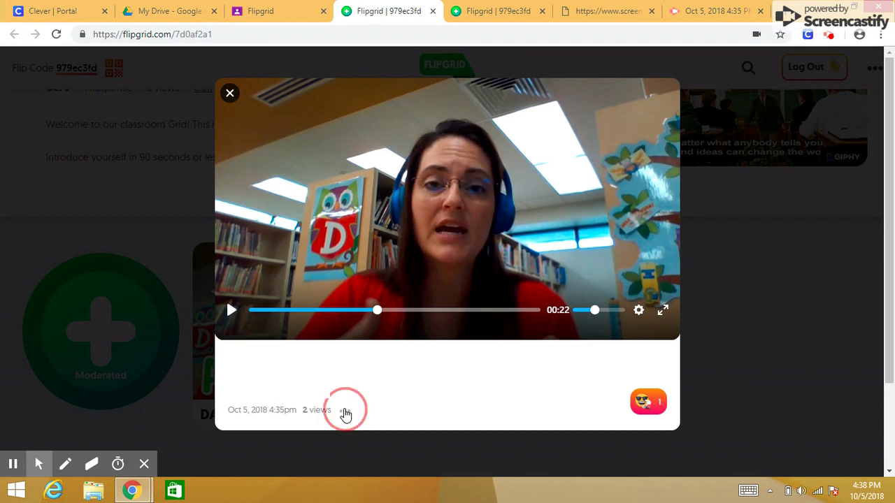
left_click(384, 399)
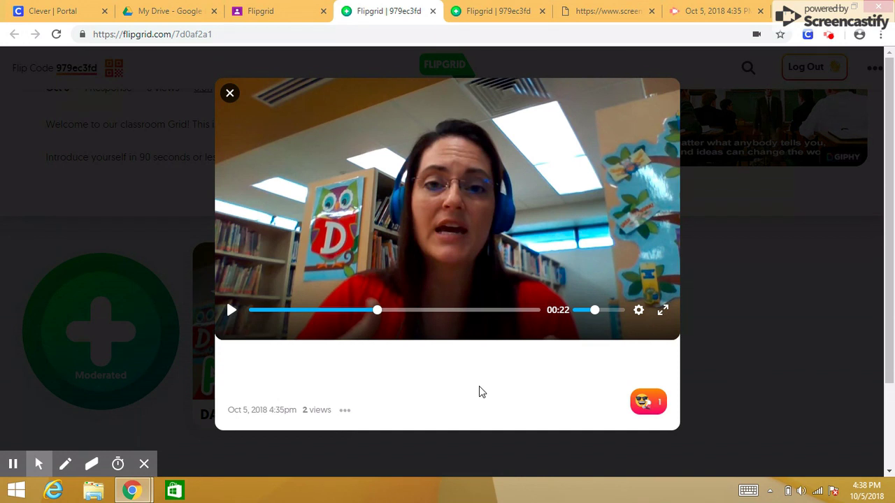
left_click_drag(377, 310, 254, 312)
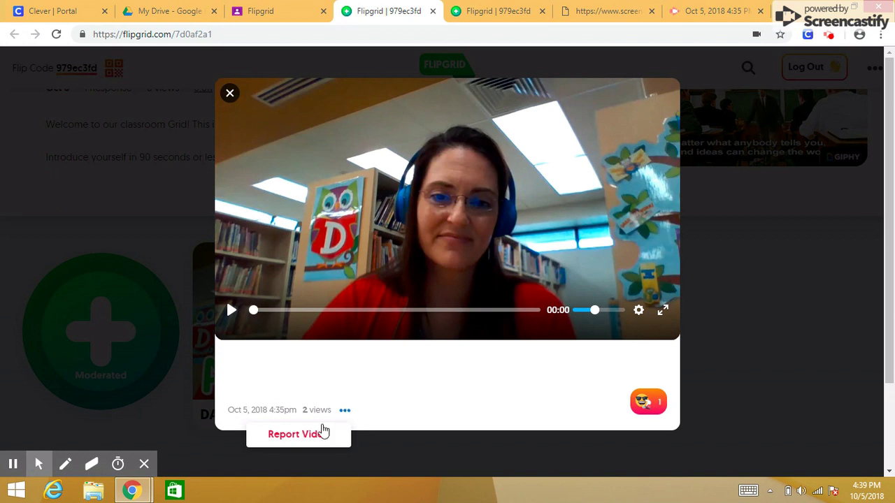
left_click(428, 397)
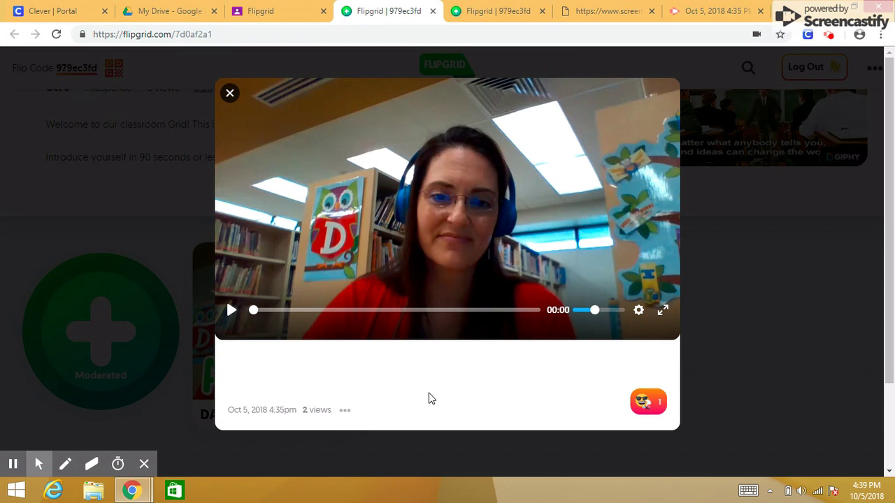
Close the response video viewer to return to the topic grid.
left_click(230, 95)
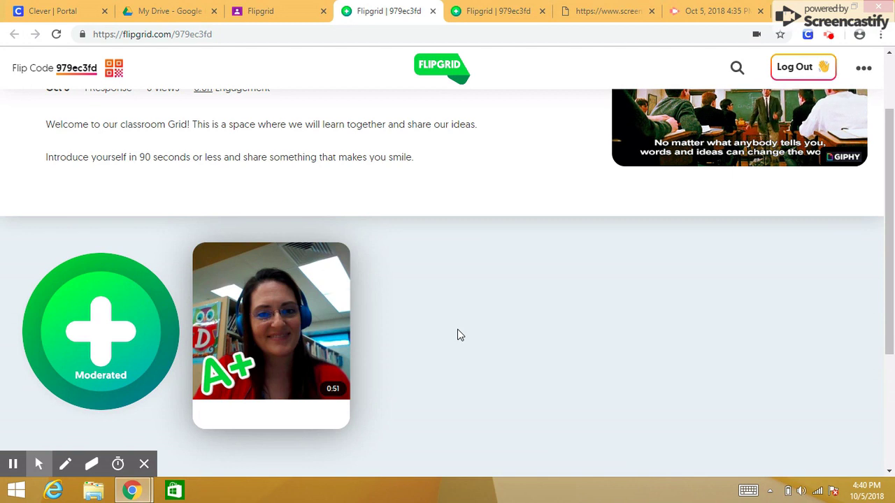
Open the A+ response, turn the volume down slightly, and play it at 2× speed.
left_click(330, 357)
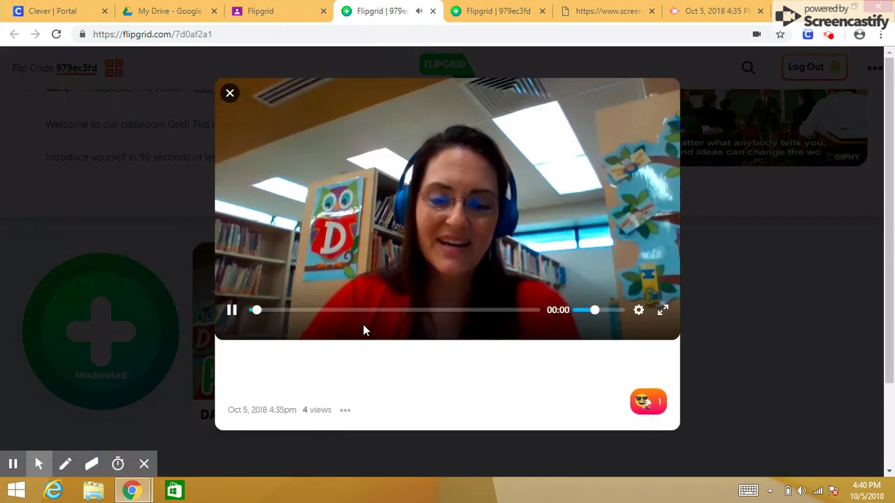
left_click(233, 311)
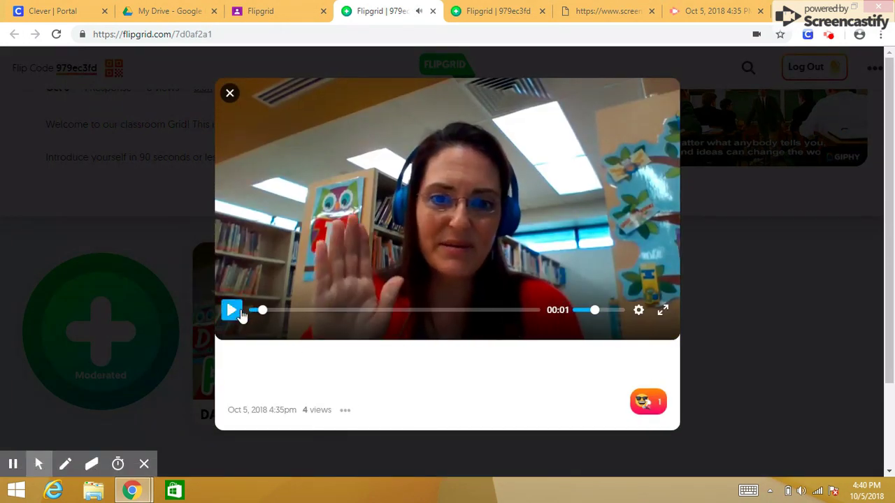
left_click(639, 311)
left_click(633, 278)
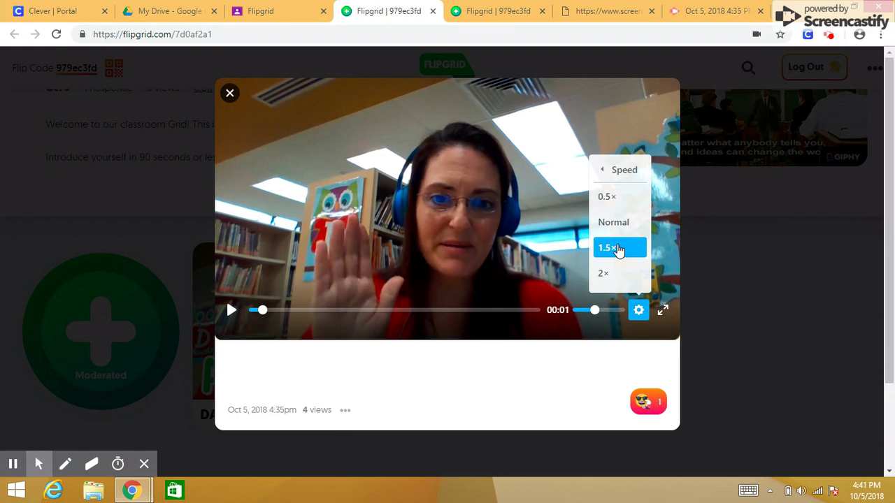
left_click_drag(593, 309, 590, 312)
left_click(638, 311)
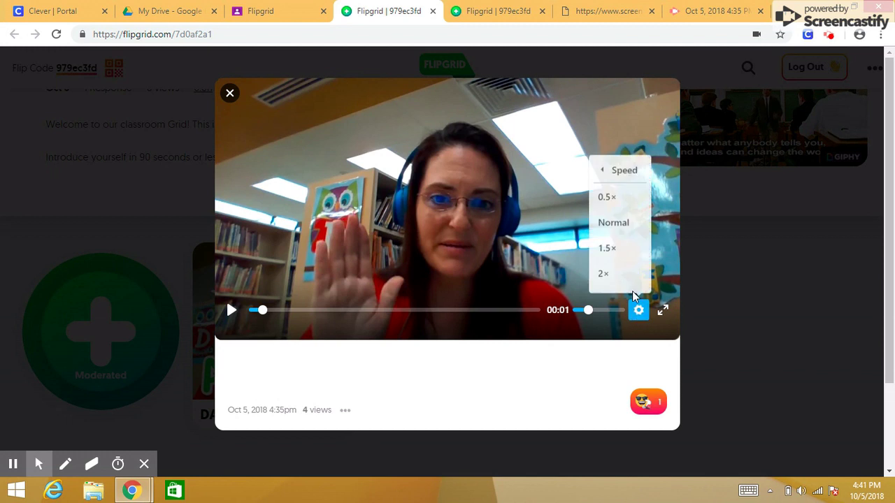
left_click(614, 280)
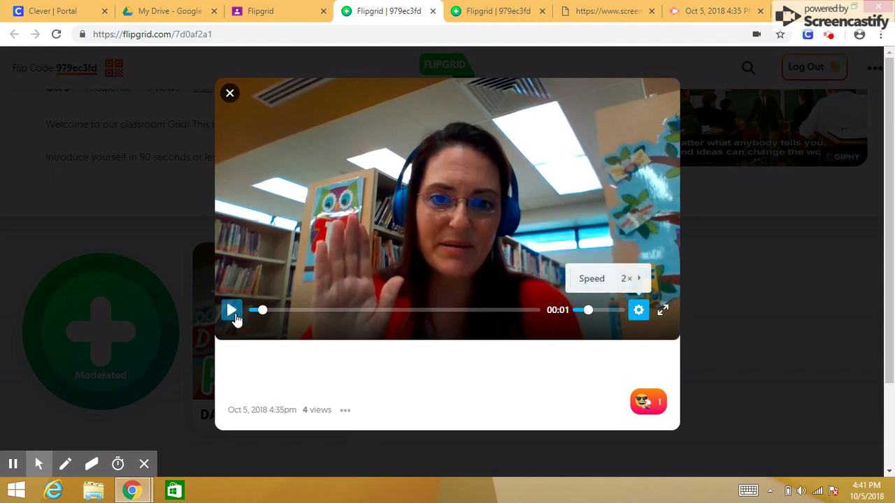
left_click(233, 313)
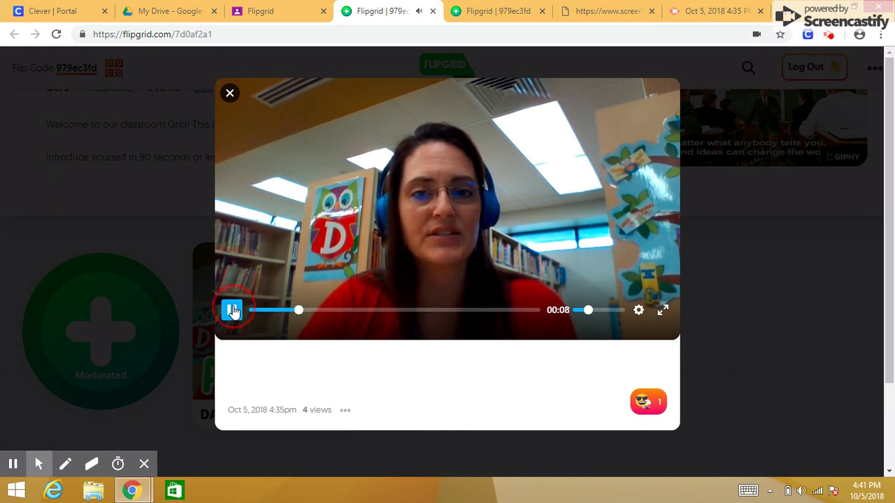
Pause at 8 seconds, switch playback speed to 1.5×, then close the video back to the grid.
left_click(234, 312)
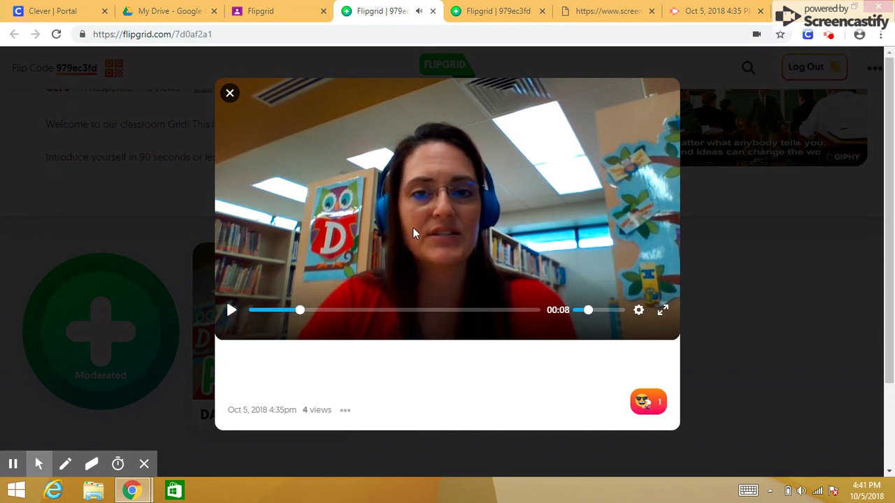
left_click(638, 310)
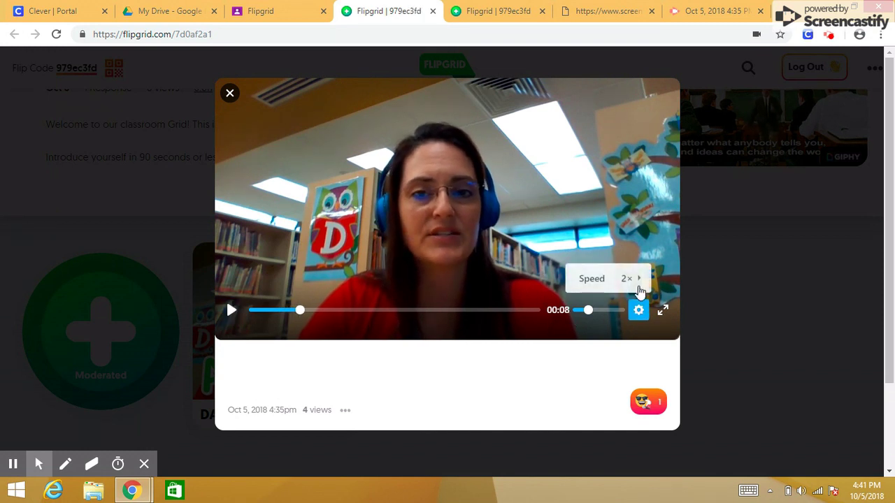
left_click(636, 279)
left_click(622, 249)
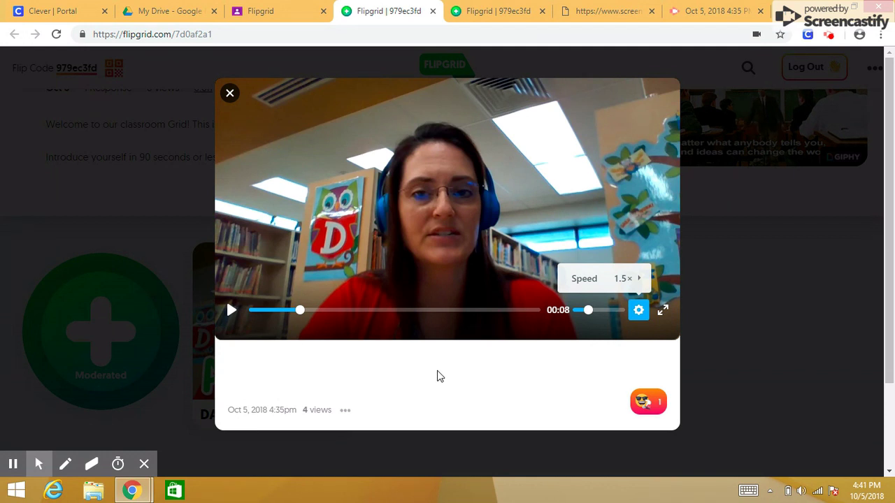
left_click(636, 282)
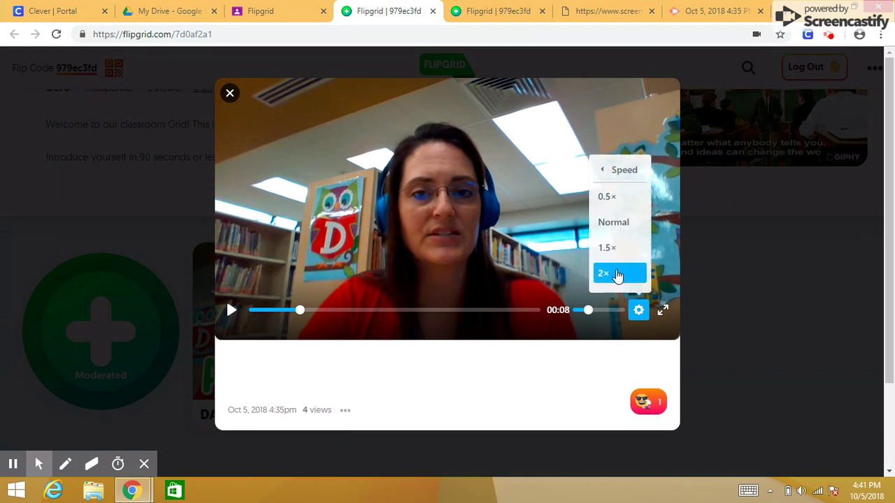
left_click(567, 369)
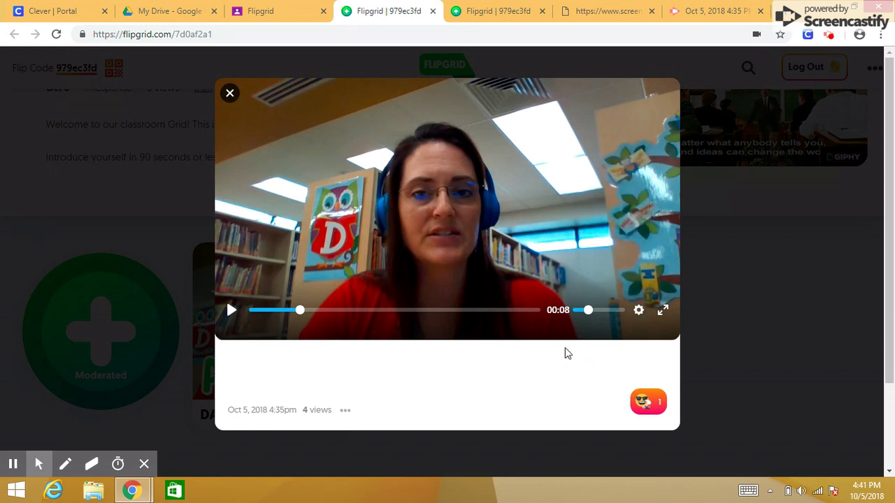
left_click(231, 94)
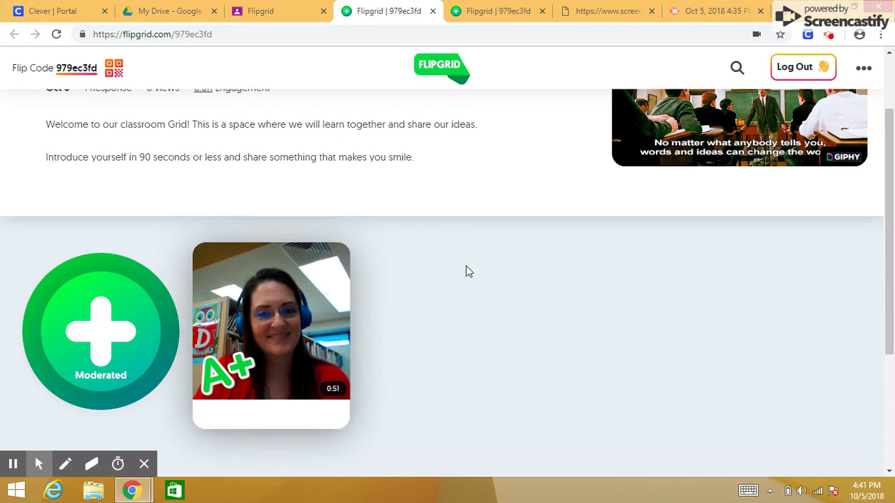